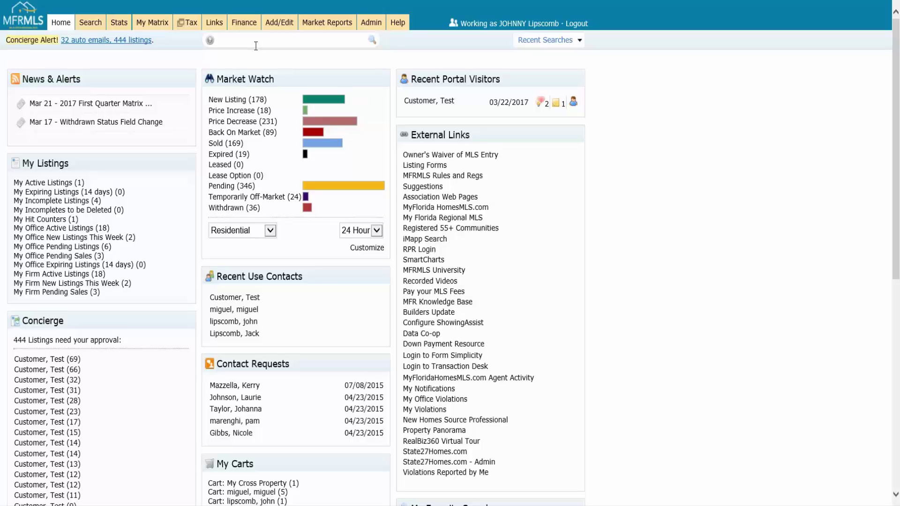
Open the Speed Bar Help listing shorthand codes for status, listing class, county, zip and price.
click(256, 46)
click(256, 45)
click(211, 46)
click(211, 45)
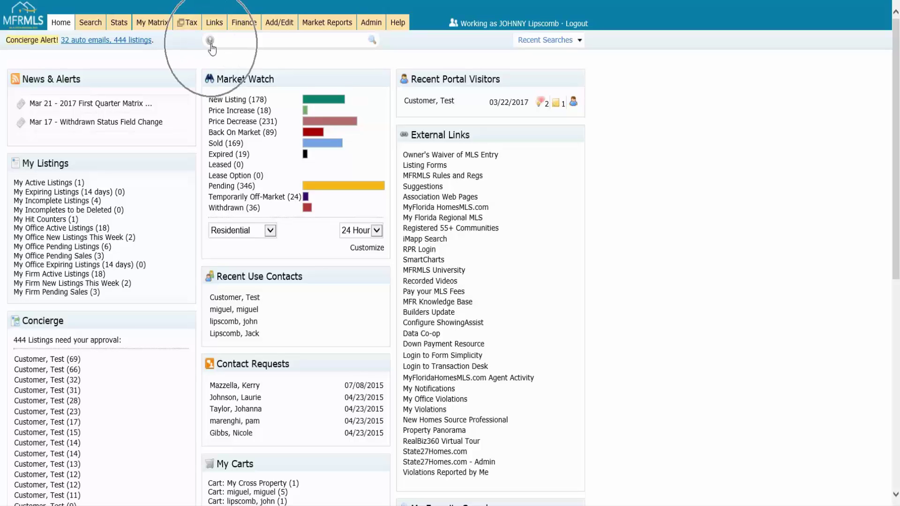
click(211, 45)
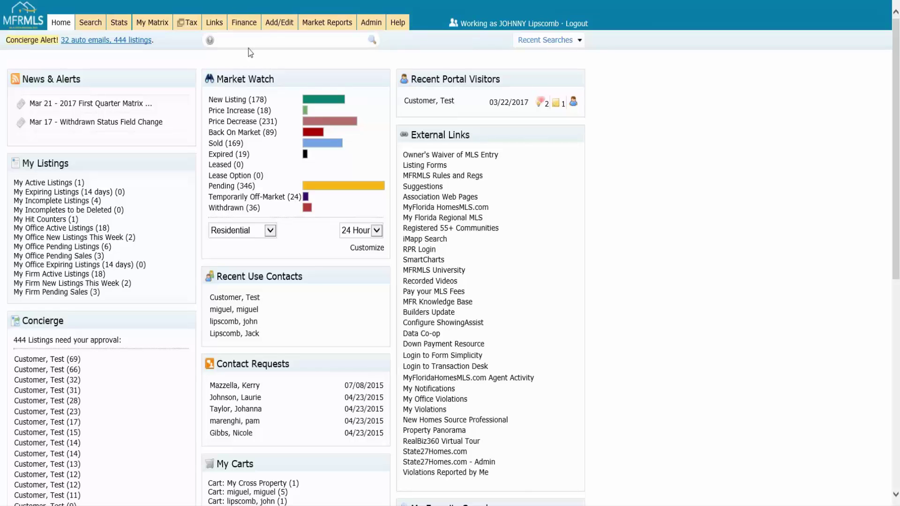
click(209, 46)
Read through the remaining Speed Bar shorthand examples, then close the help window.
scroll(165, 145, down, 10)
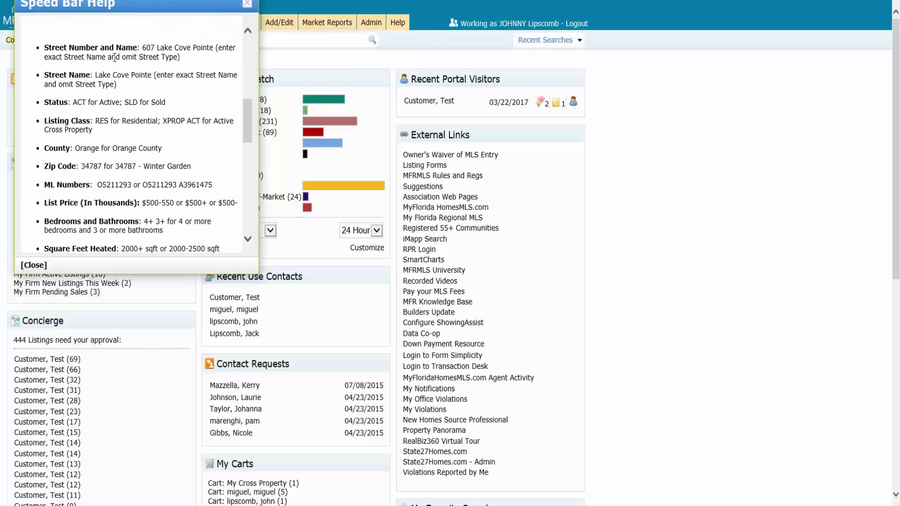
scroll(114, 57, down, 3)
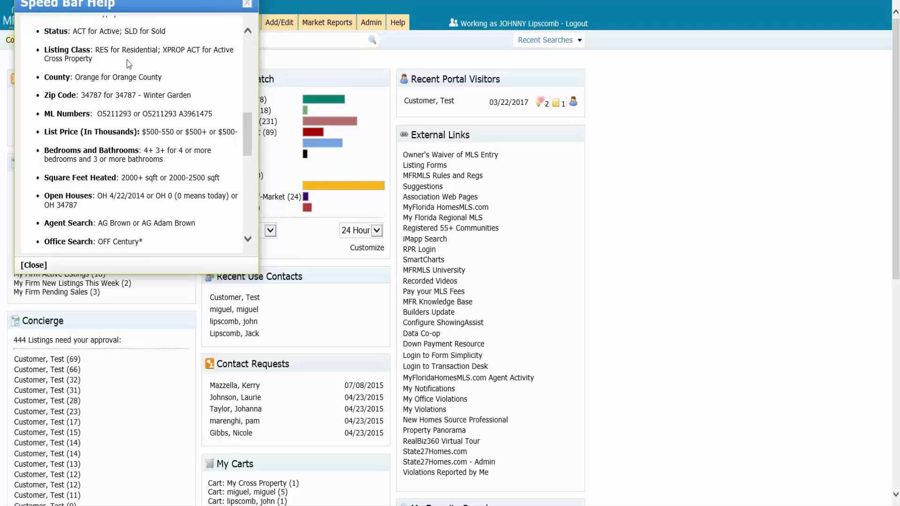
scroll(128, 64, down, 1)
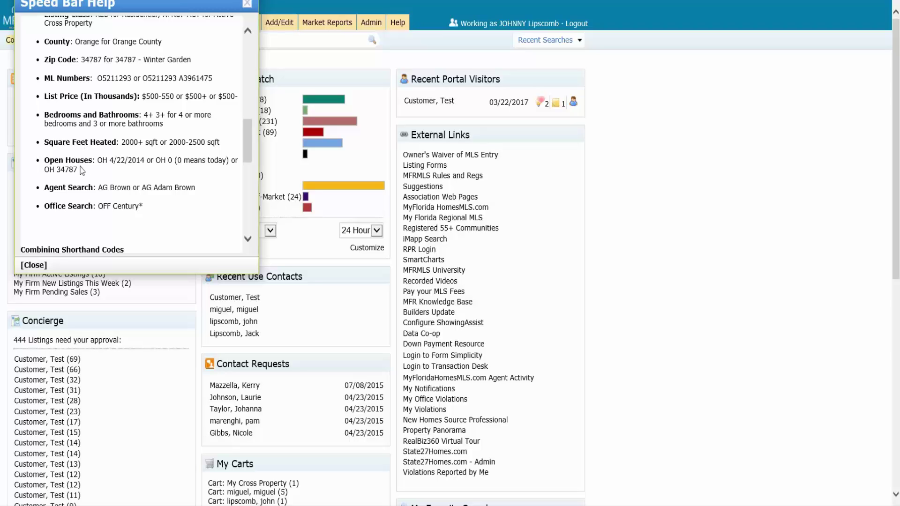
click(85, 210)
scroll(99, 182, up, 3)
scroll(99, 180, down, 2)
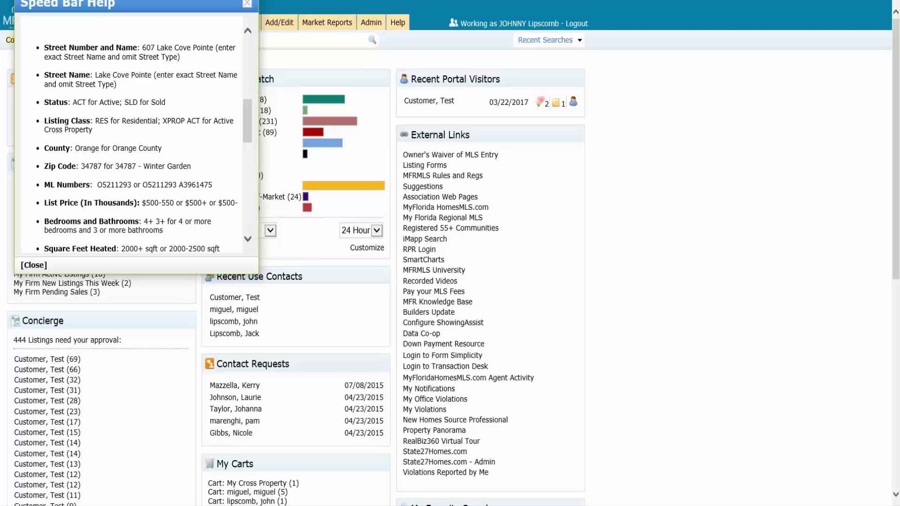
click(247, 4)
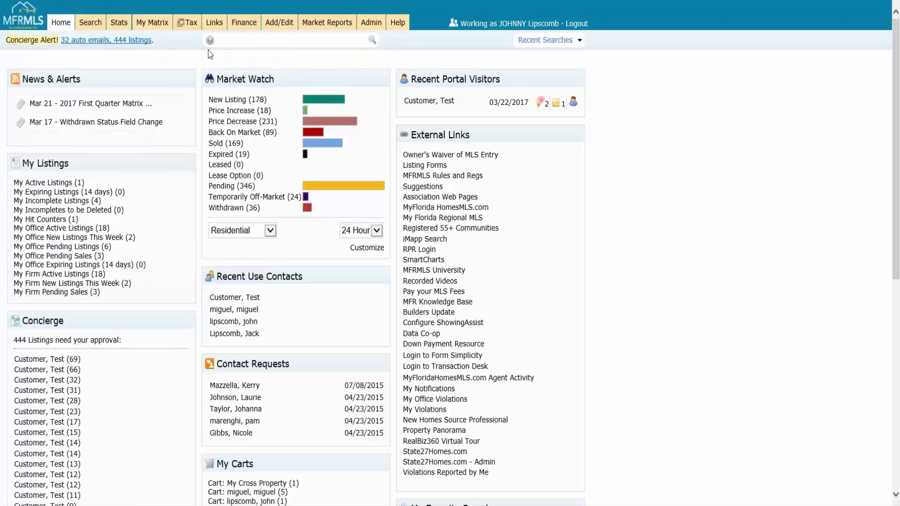
Run the Speed Bar search 'res act $250- 4+ 2+ orlando', returning 146 results.
click(208, 49)
click(244, 42)
text(res act $250- 4+ 2+ orlando)
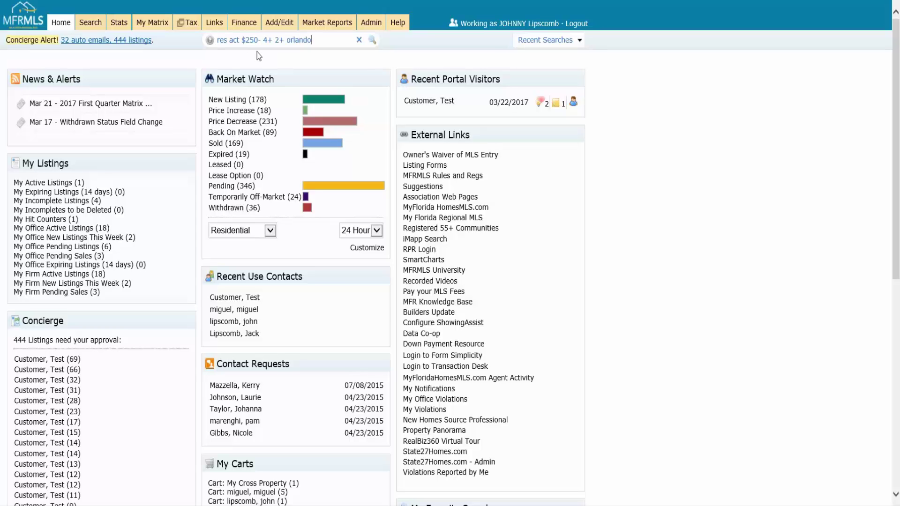
click(257, 52)
click(330, 52)
key(Return)
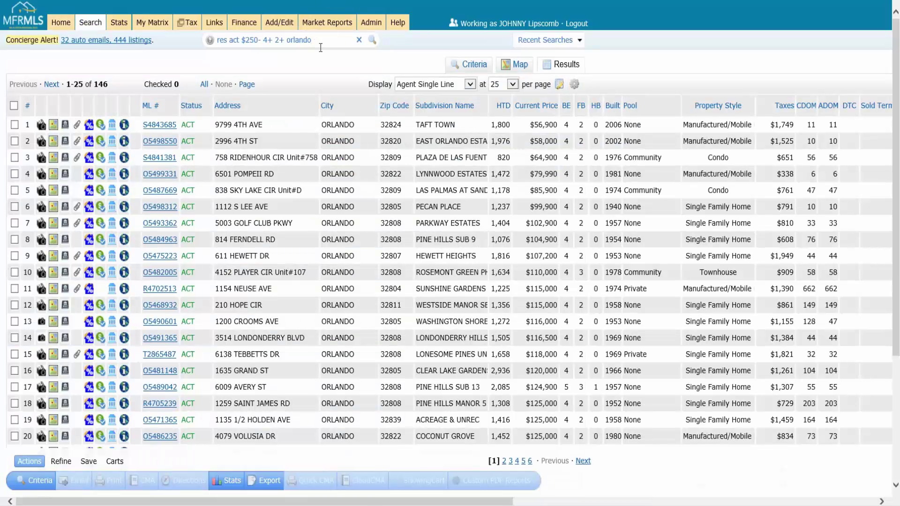
Set the Orlando search's Property Style to Single Family Home, cutting results to 121.
click(269, 173)
click(475, 66)
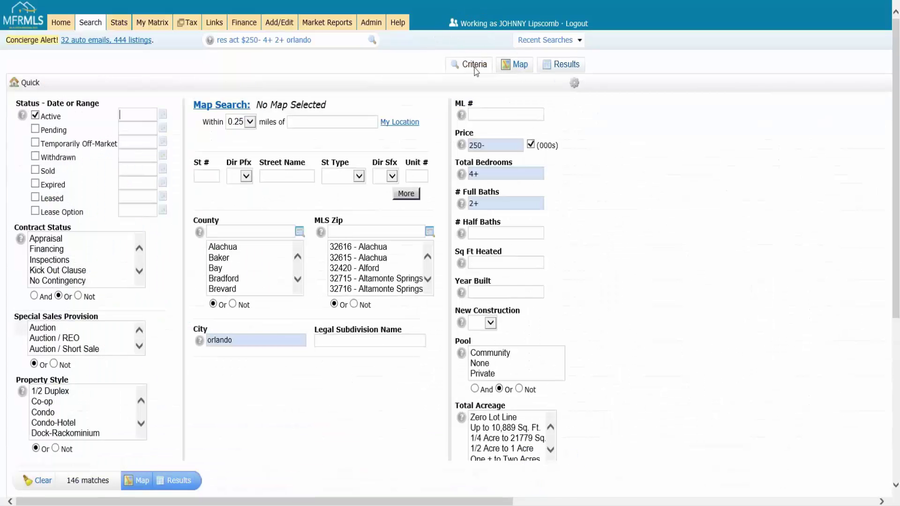
scroll(162, 224, down, 3)
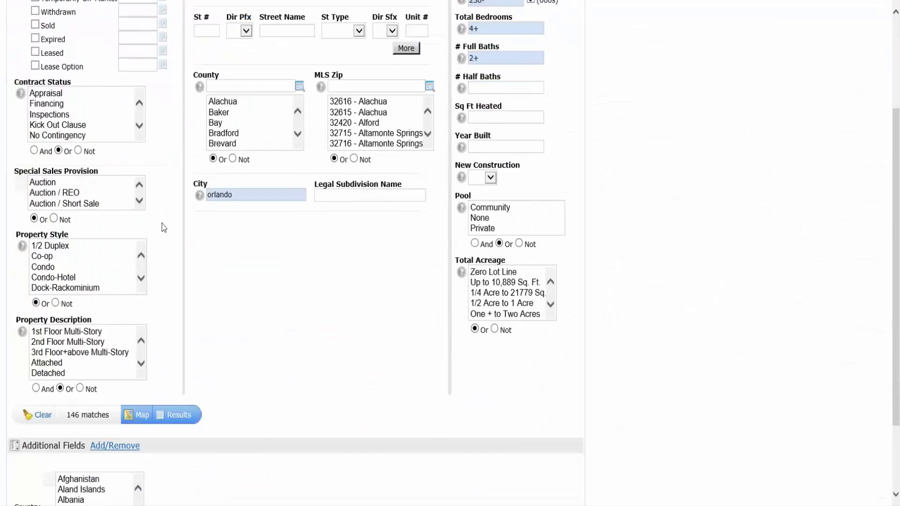
scroll(162, 224, down, 2)
click(140, 204)
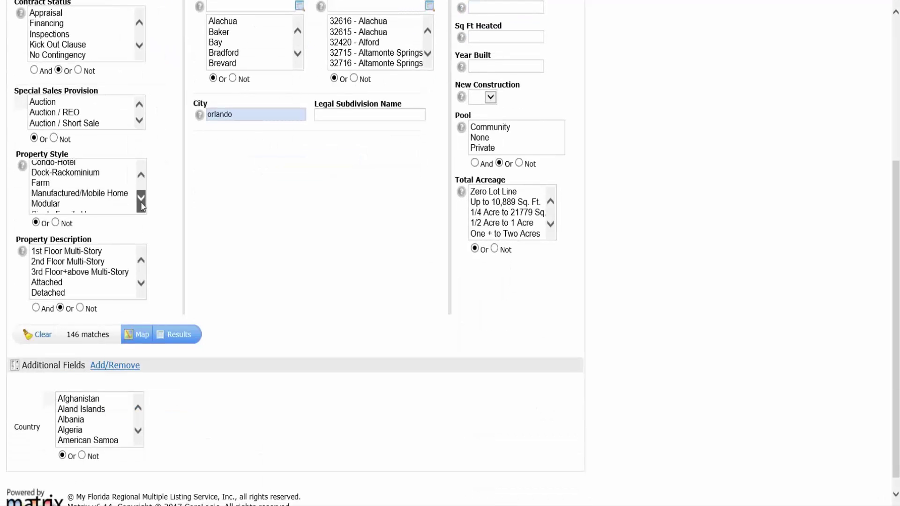
click(107, 197)
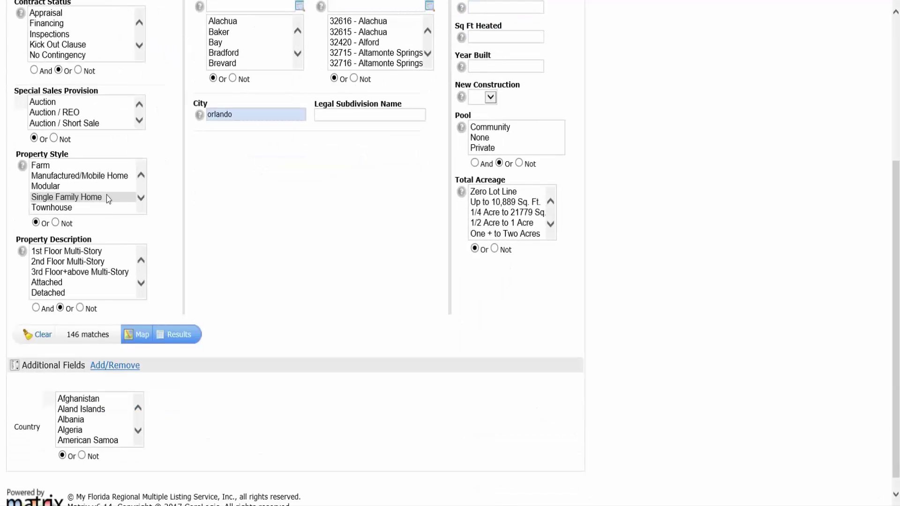
ctrl+click(106, 195)
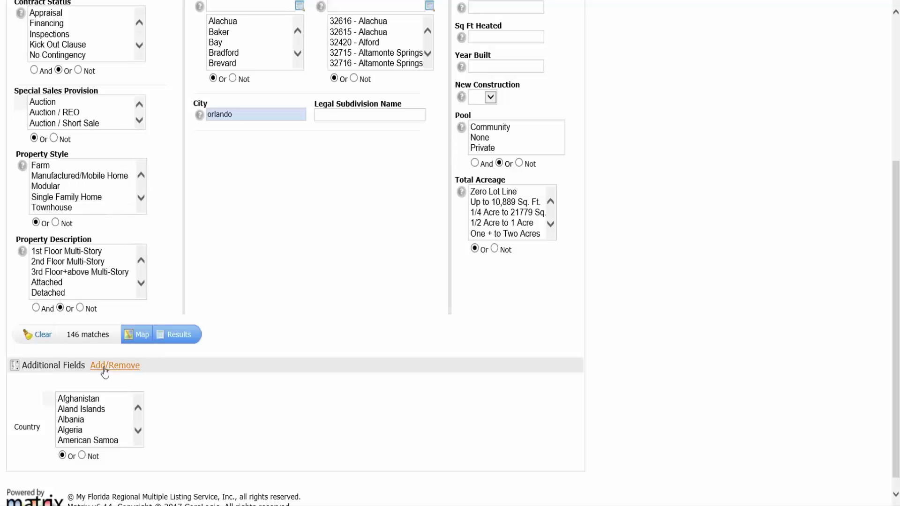
click(92, 197)
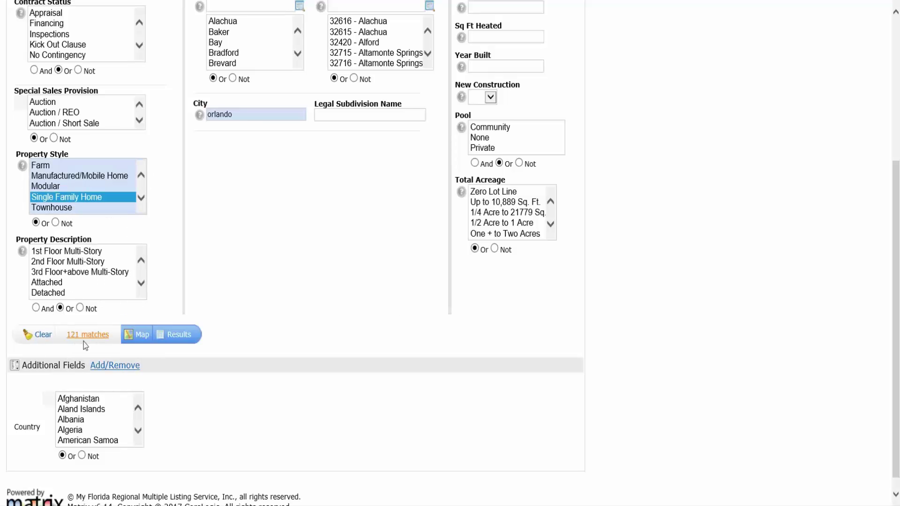
click(179, 341)
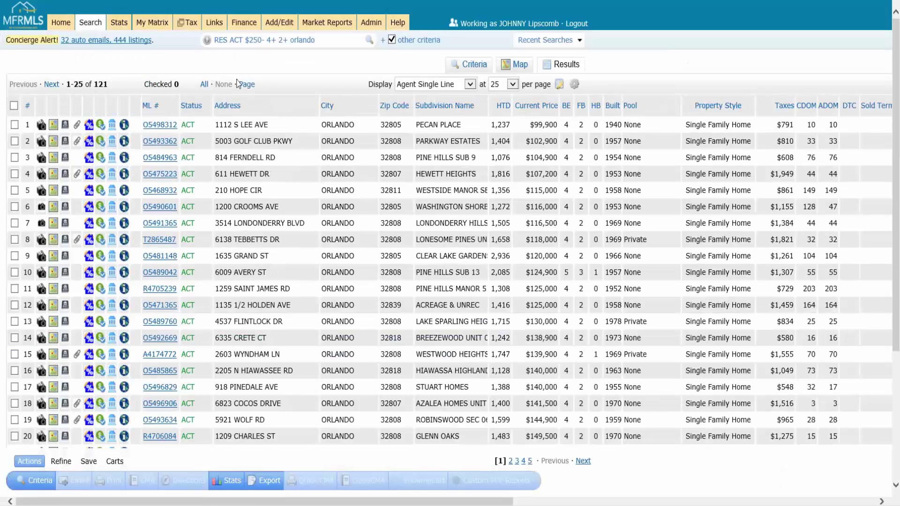
click(263, 49)
click(422, 56)
click(253, 55)
click(270, 49)
click(282, 47)
click(286, 48)
Append 'cotton candy unicro' to the Orlando Speed Bar query, triggering a 'criteria not understood' error.
click(337, 41)
text(cotton cand)
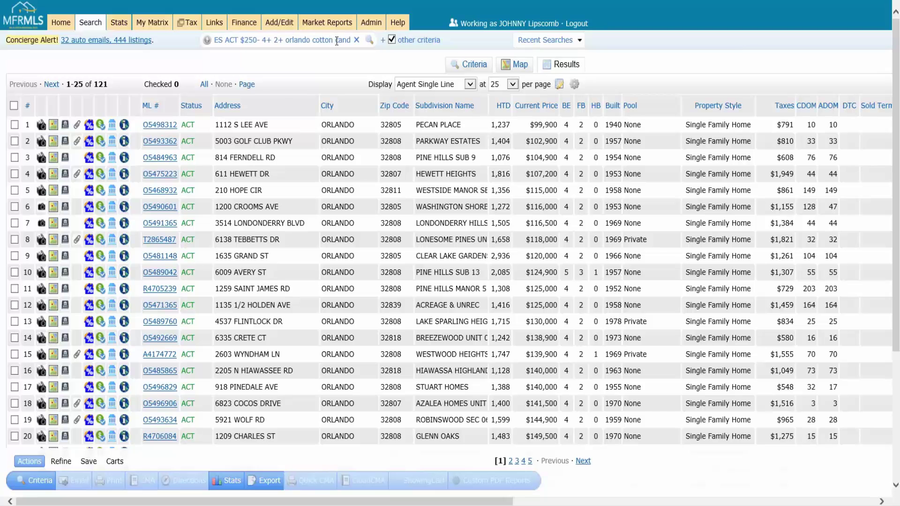
text(y unicro)
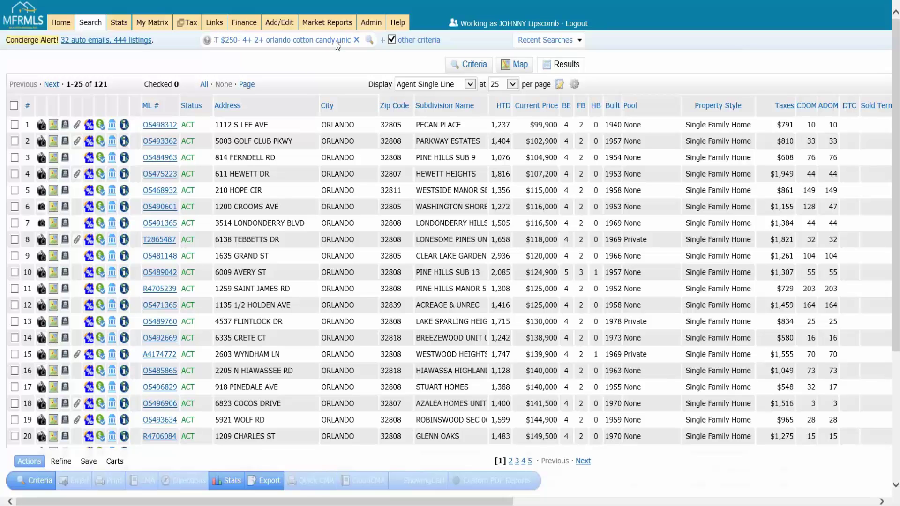
key(Return)
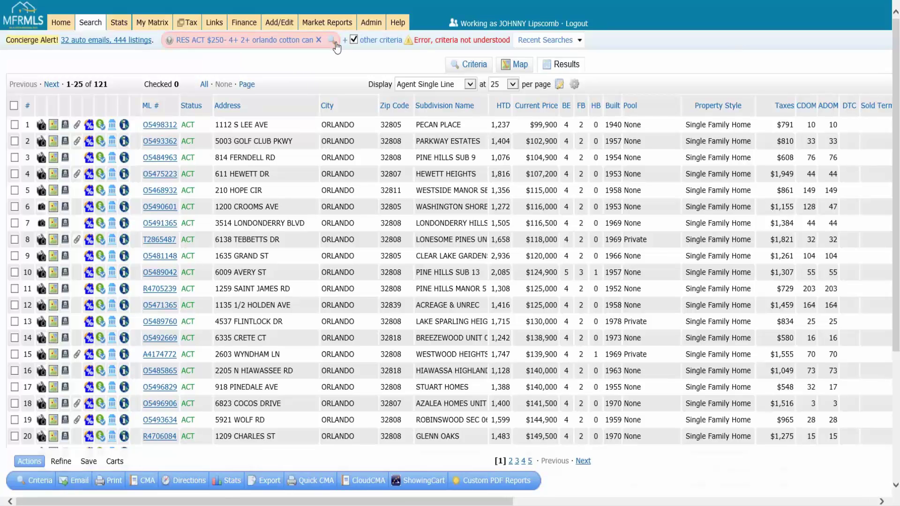
click(467, 53)
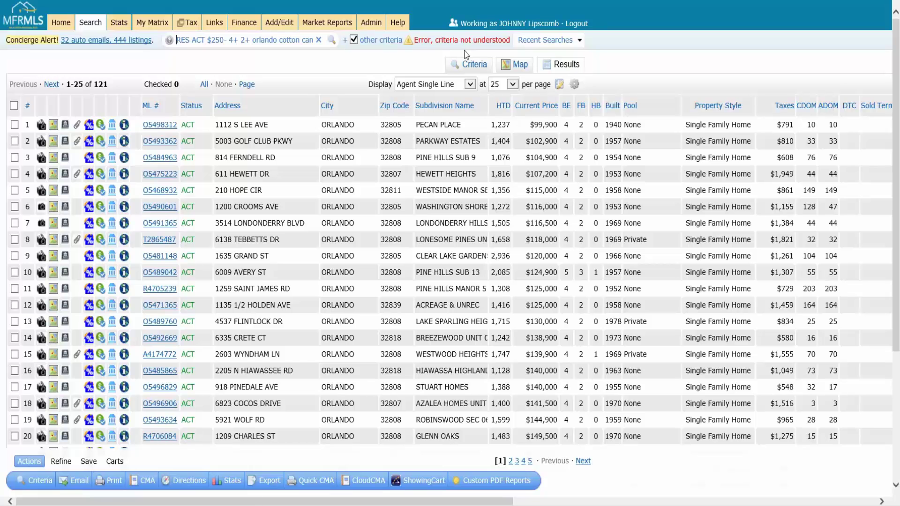
mouse_move(90, 22)
mouse_move(103, 44)
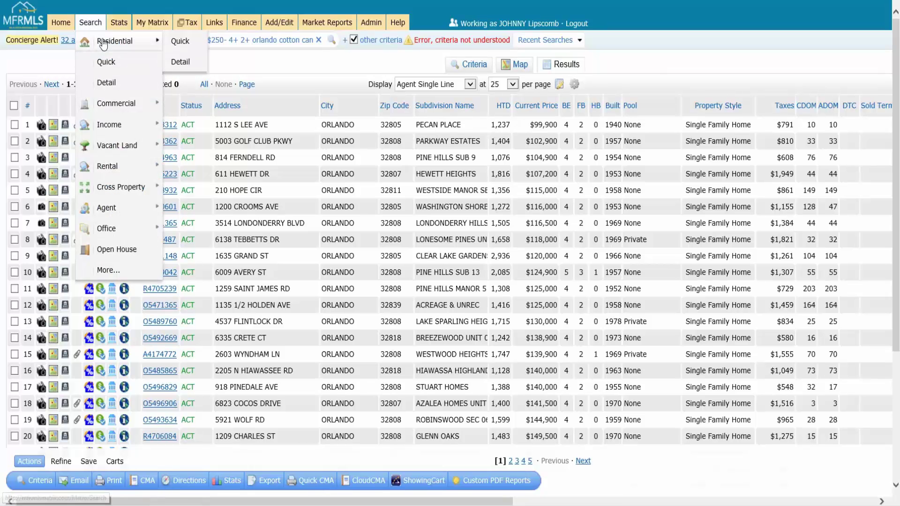
click(180, 42)
click(257, 46)
click(244, 342)
text(orlando)
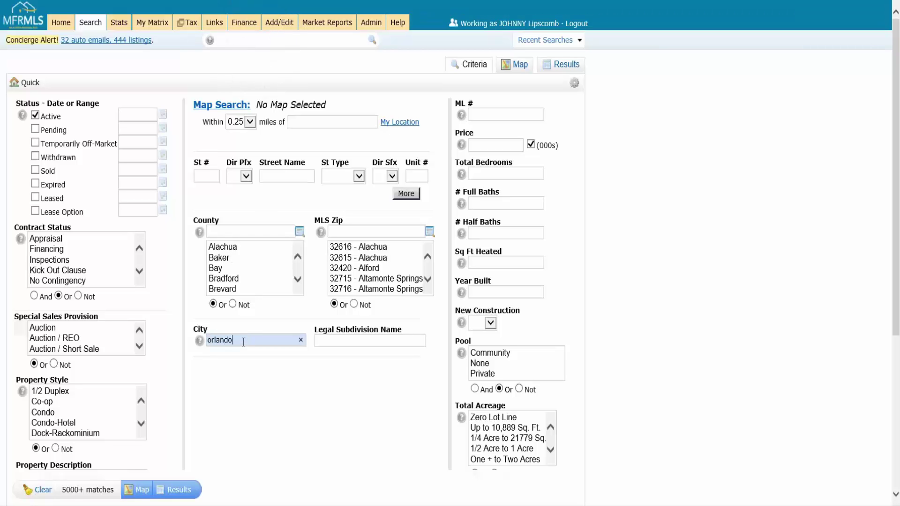
key(Return)
click(488, 144)
text(250-)
key(Tab)
text(3+)
key(Tab)
text(2+)
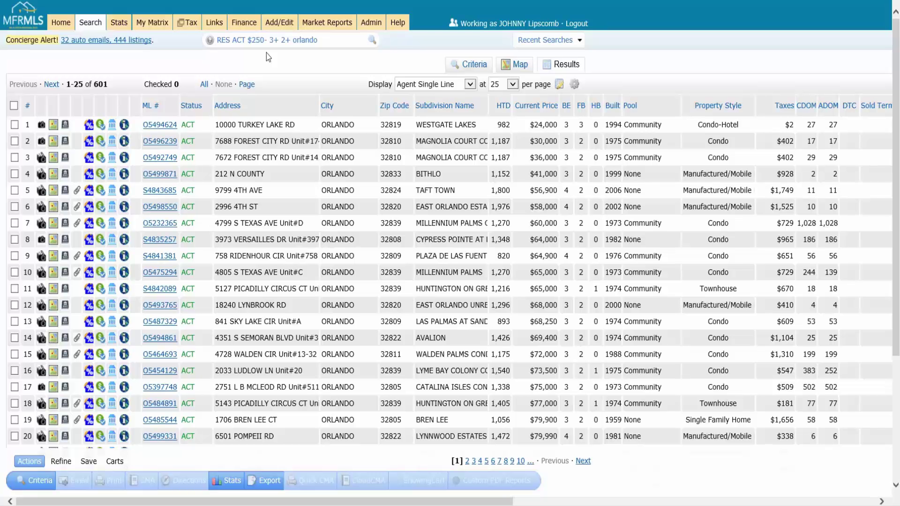
Add Pool 'Private' and Property Style 'Single Family Home' criteria, leaving 72 Orlando listings.
click(474, 66)
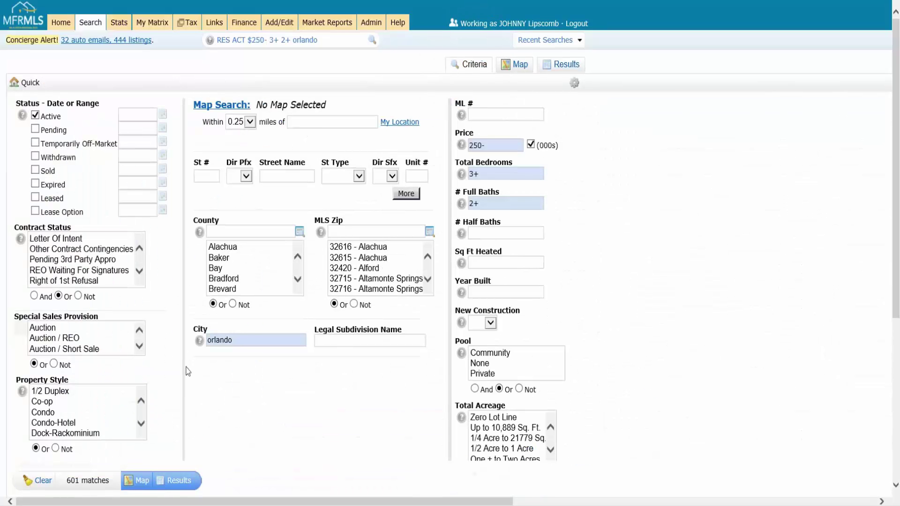
click(483, 374)
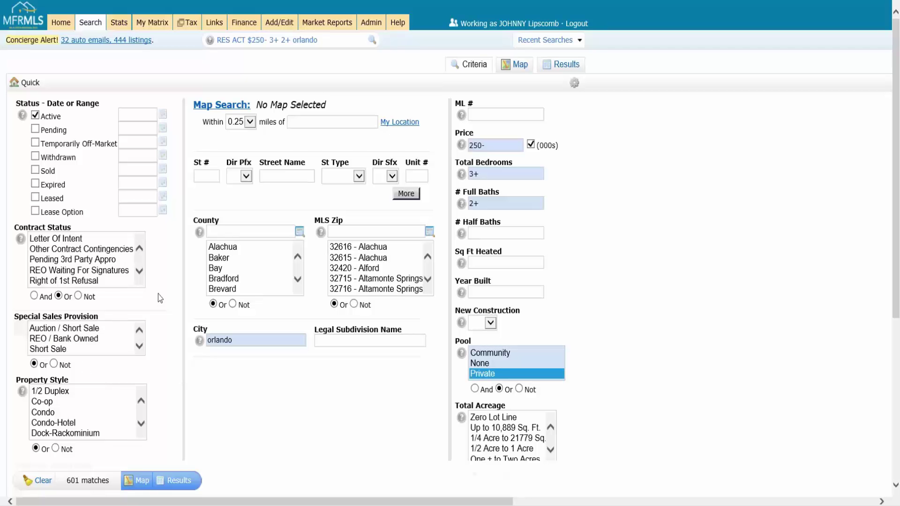
scroll(159, 294, down, 3)
scroll(118, 267, down, 2)
click(94, 262)
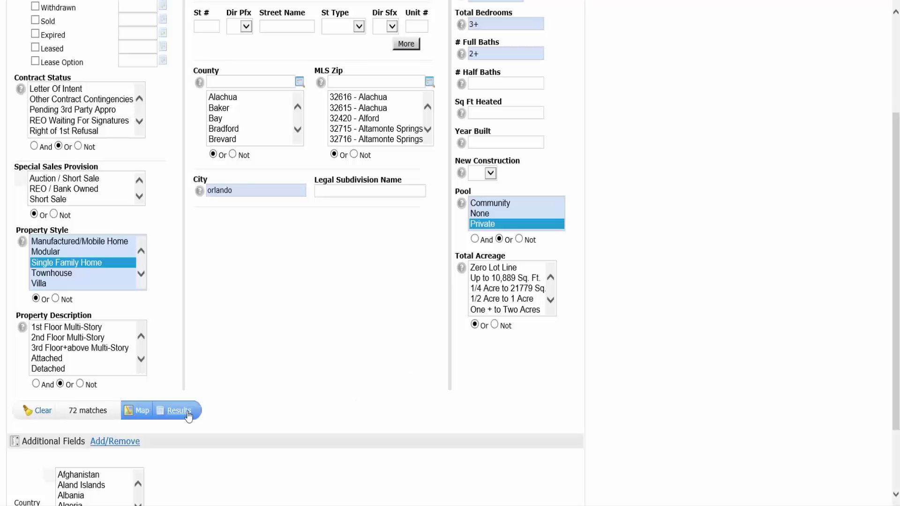
click(185, 415)
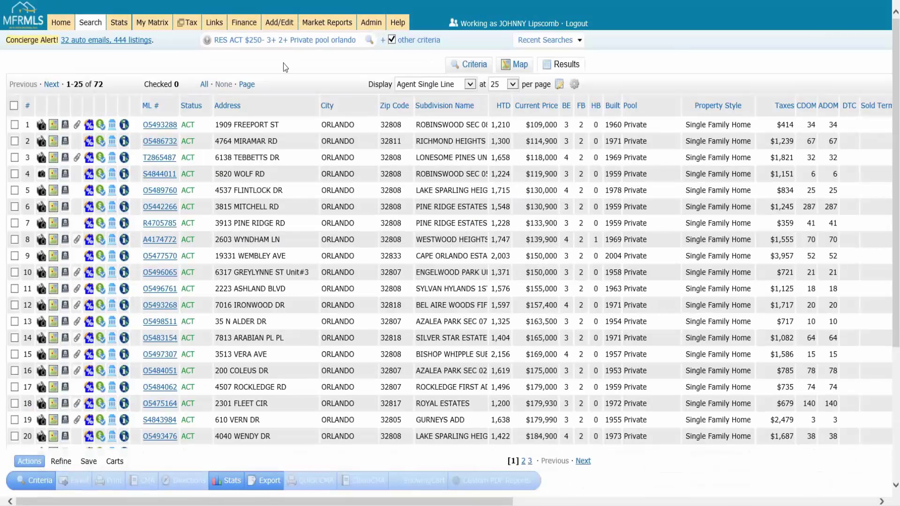
click(266, 54)
mouse_move(423, 47)
Reopen the Speed Bar Help and browse its shorthand examples.
click(208, 42)
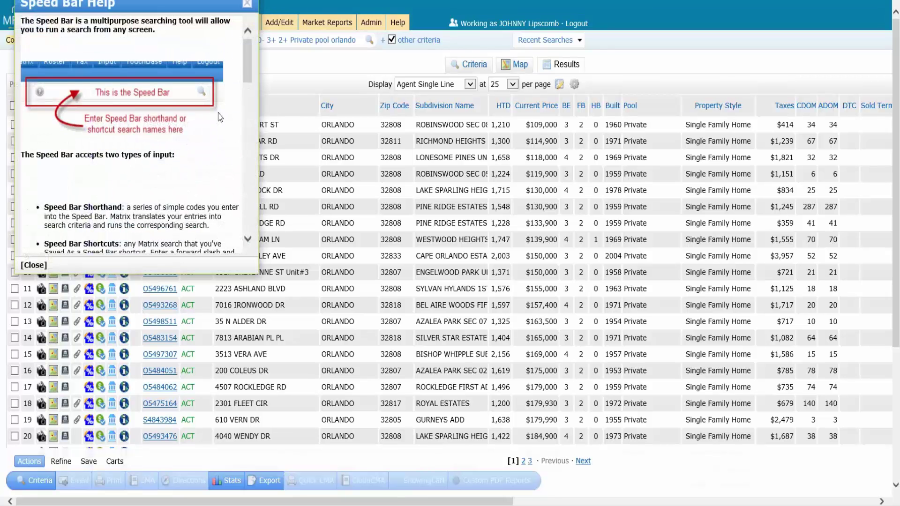
scroll(179, 148, down, 10)
scroll(83, 121, up, 1)
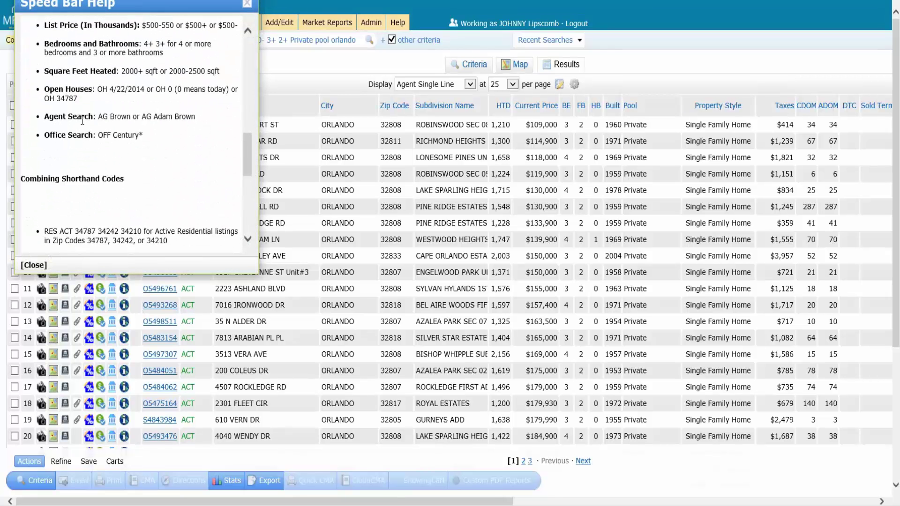
click(82, 120)
click(84, 141)
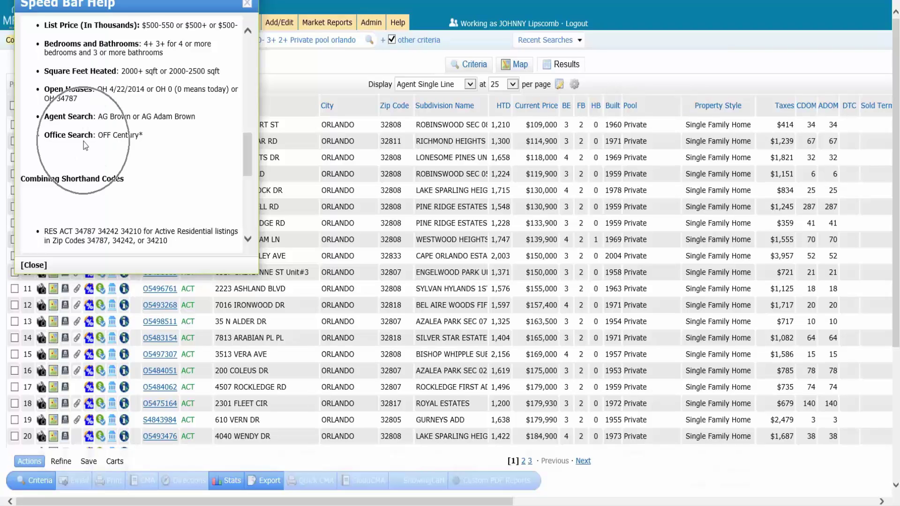
click(102, 96)
click(103, 96)
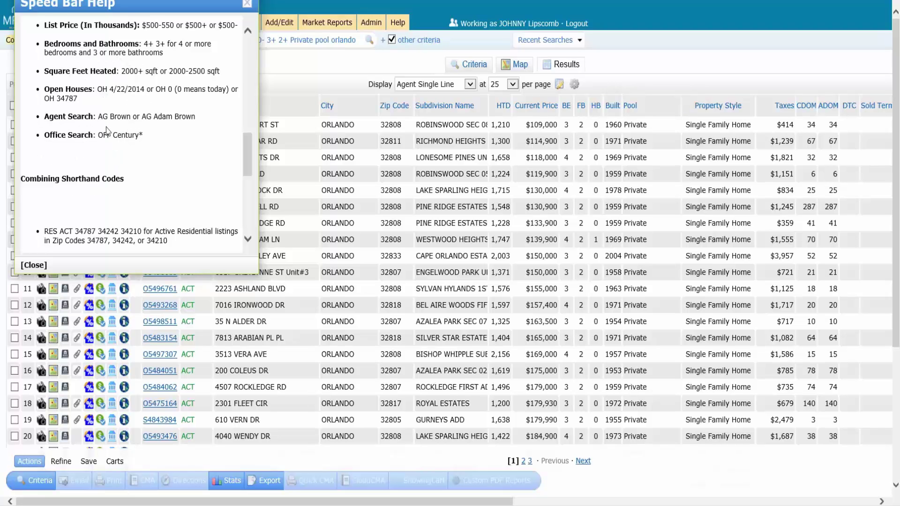
click(109, 101)
click(126, 96)
Close the help and the clock panel, returning focus to the Speed Bar search box.
click(247, 3)
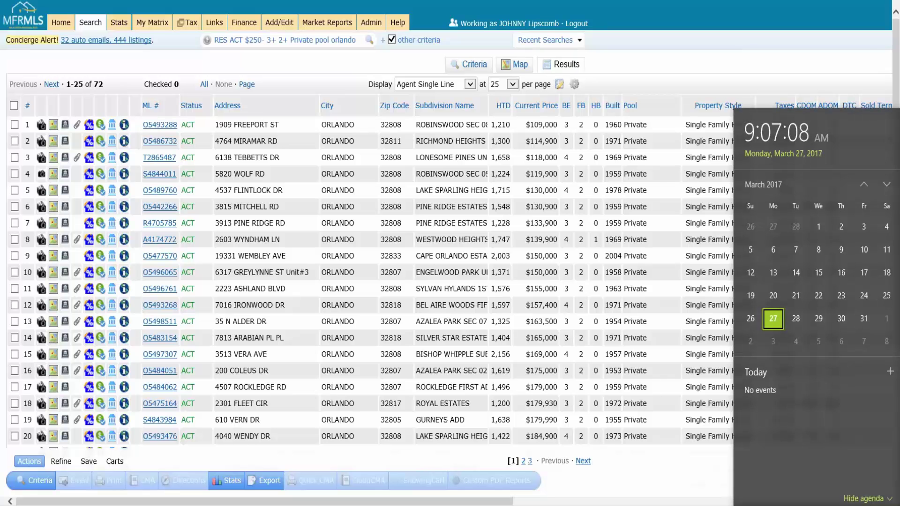
click(153, 46)
click(309, 40)
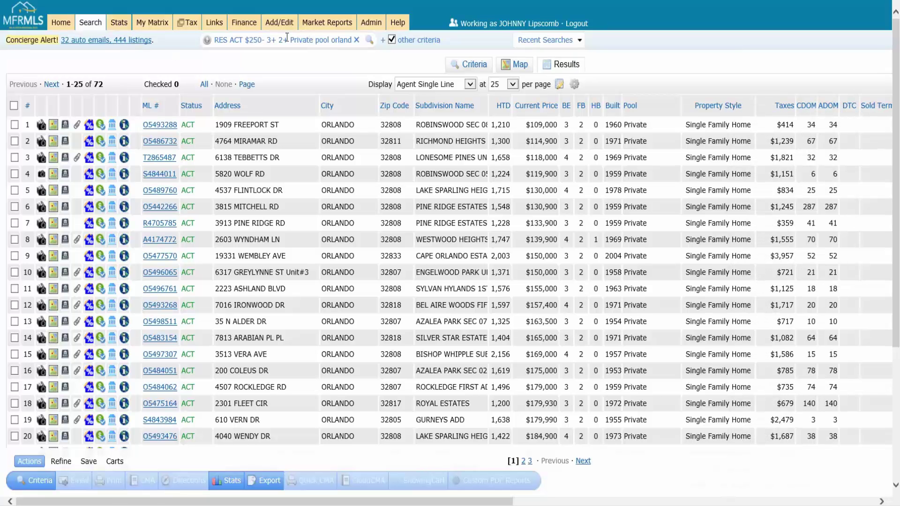
Search for open houses on 4/1/2017 with the Speed Bar query 'oh 4/1/2017'.
mouse_move(95, 25)
mouse_move(136, 42)
click(176, 46)
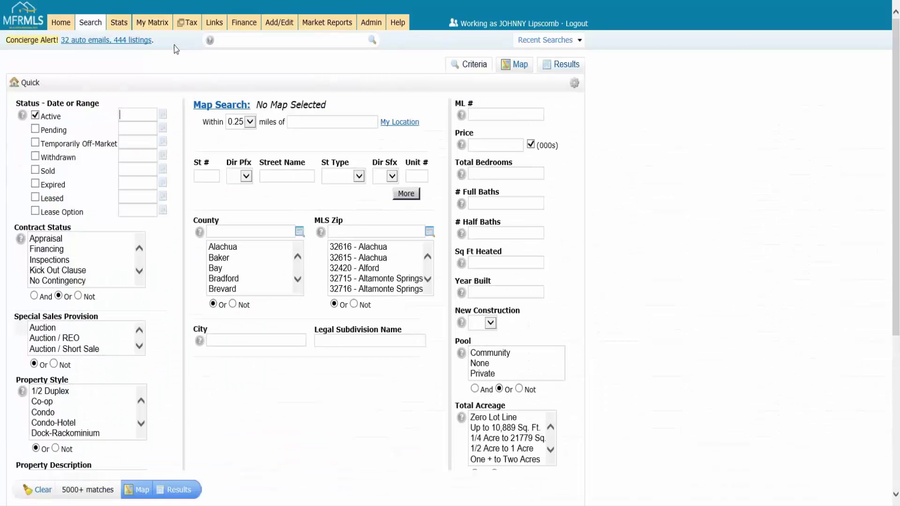
text(oh)
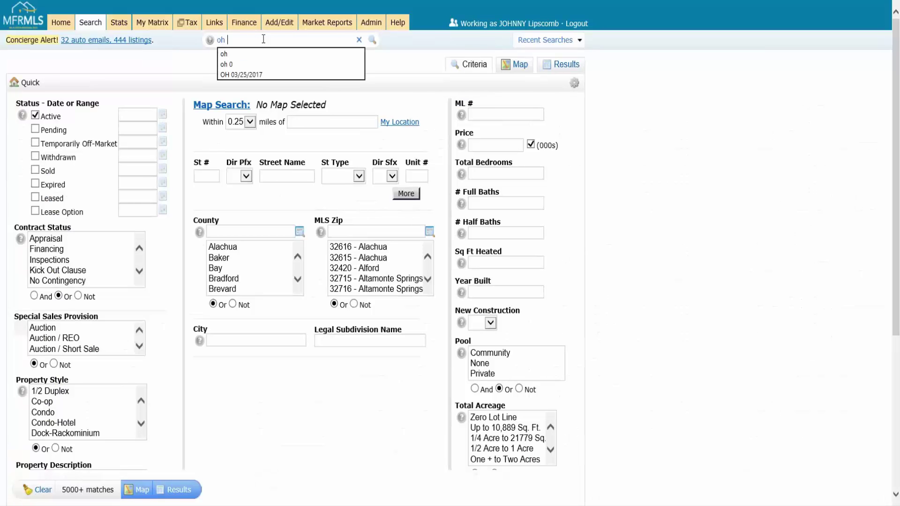
text( 4/)
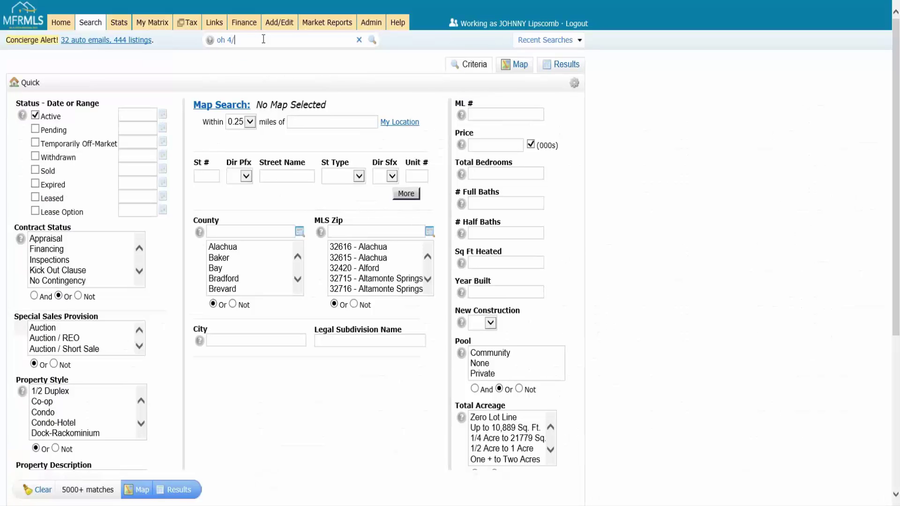
text(1/2017)
key(Return)
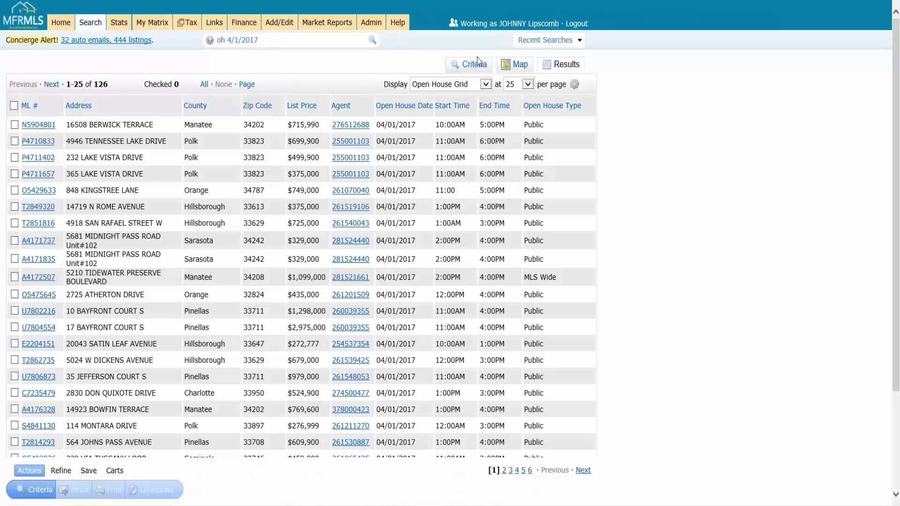
Narrow the open house search criteria to the city of Orlando.
click(472, 70)
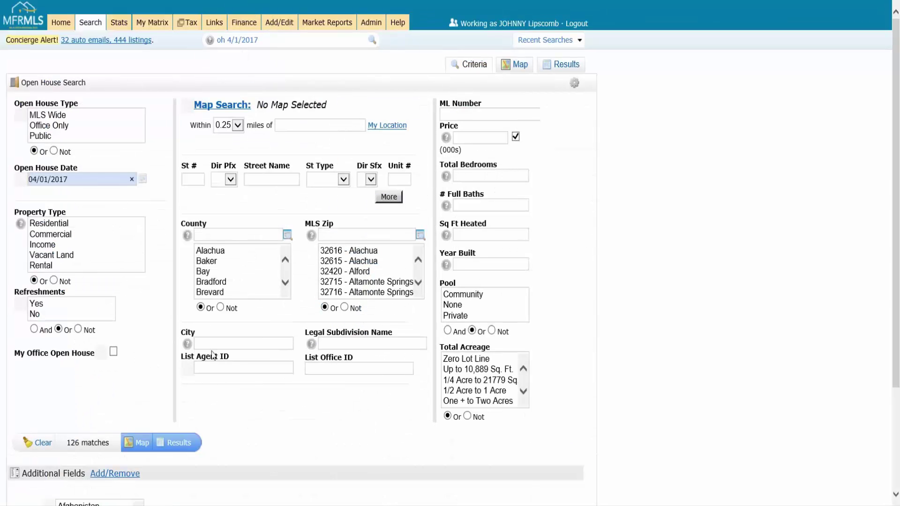
click(219, 344)
text(orlando)
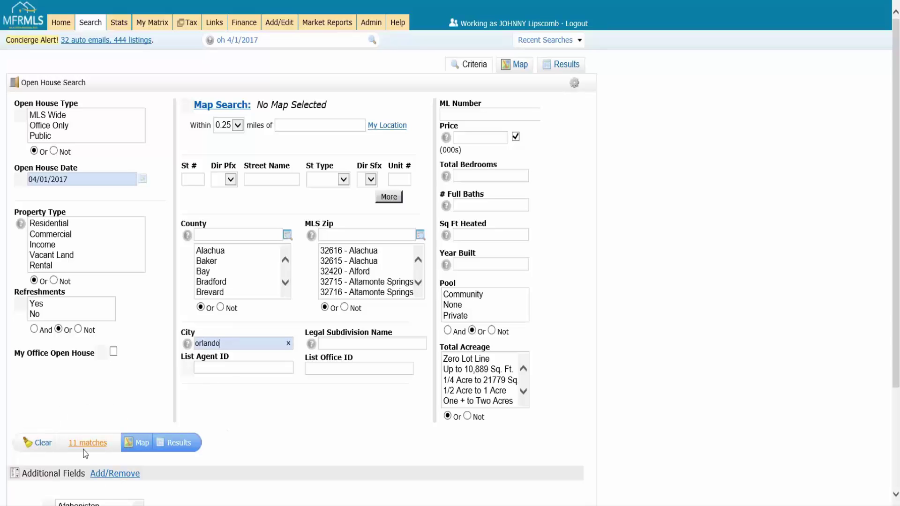
Replace the Speed Bar query with an 'ag' lookup of an agent by name.
click(205, 45)
text(ag sean ferguson)
key(Return)
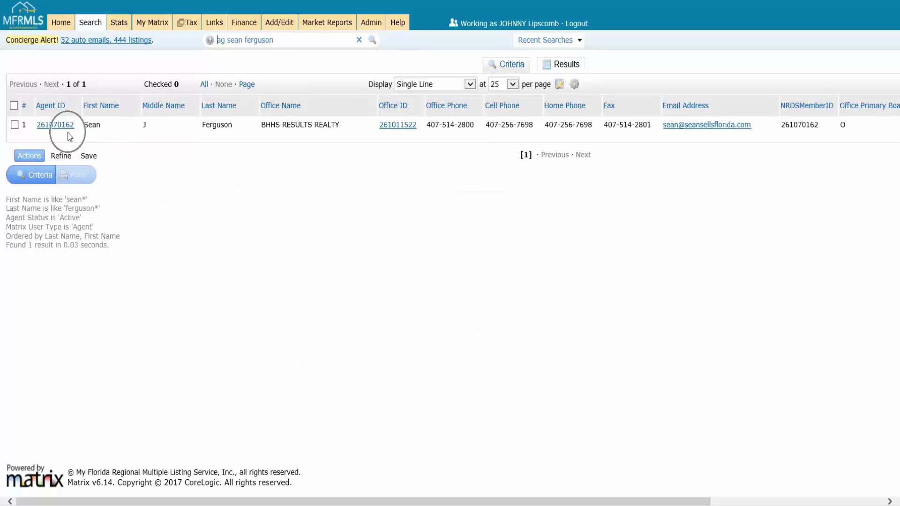
Select the Speed Bar text and reopen the help showing agent and office shorthand examples.
triple_click(264, 40)
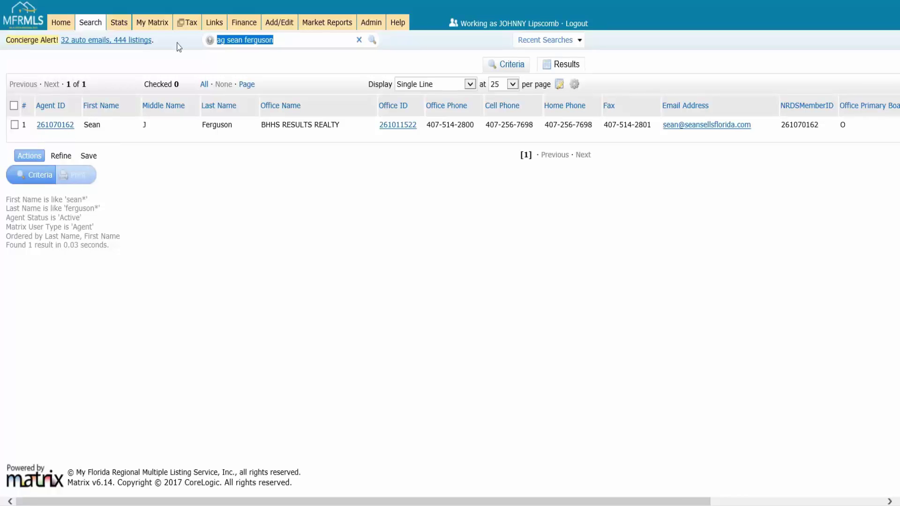
click(209, 40)
scroll(131, 150, down, 10)
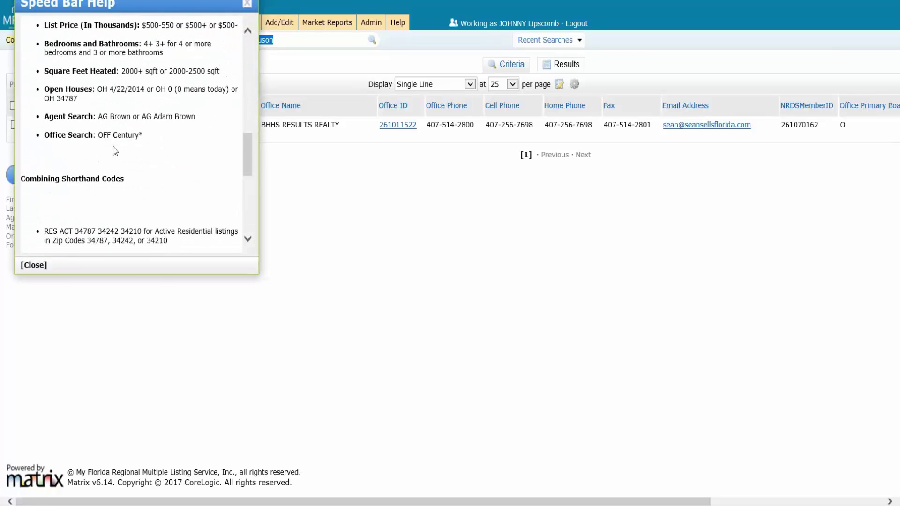
Close the help and run 'off webpro', listing three WEBPRO REALTY offices in Lakeland and Tampa.
key(Escape)
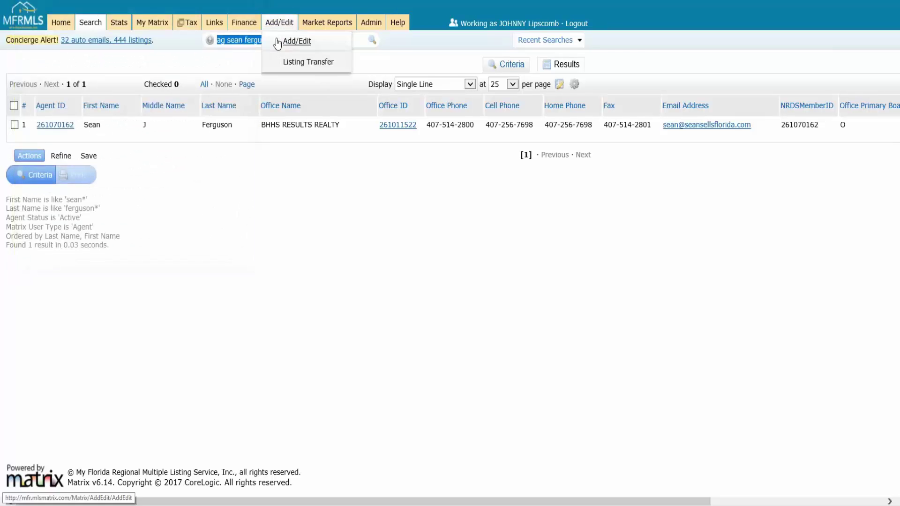
text(off webpro)
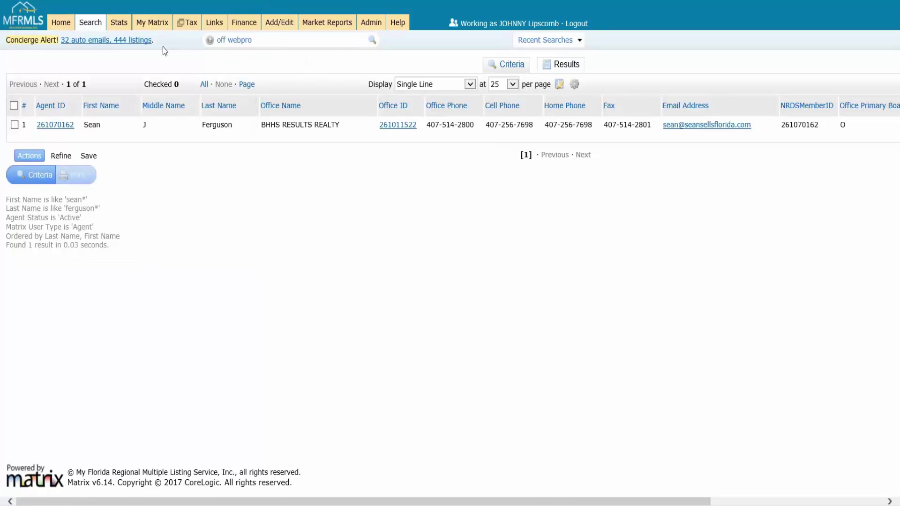
key(Return)
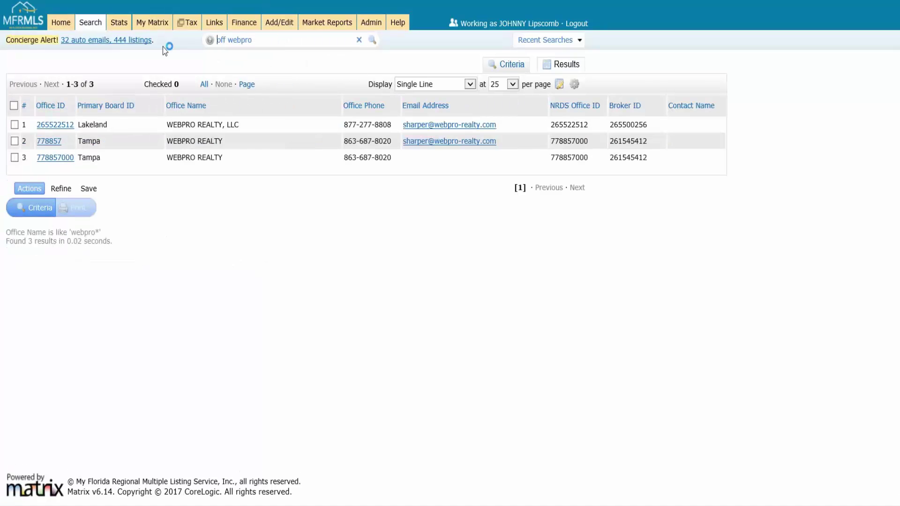